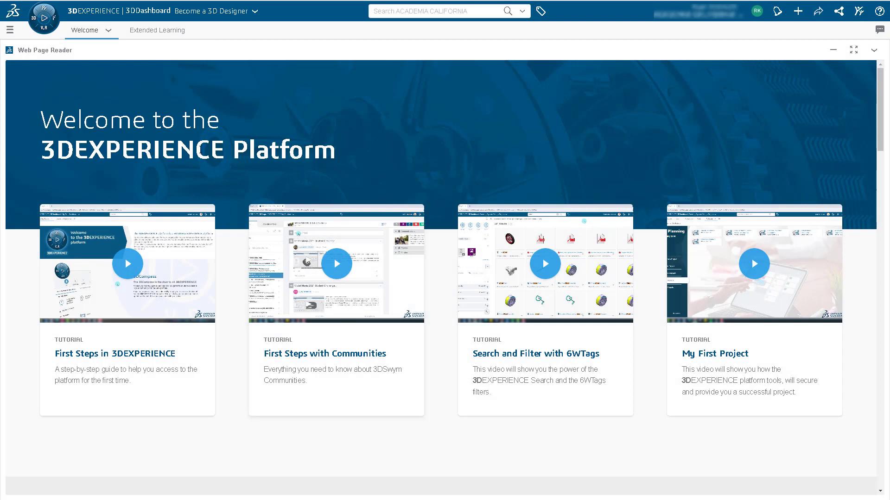
Step: Launch 3DSpace from the apps panel and start a new collaborative space
left_click(48, 30)
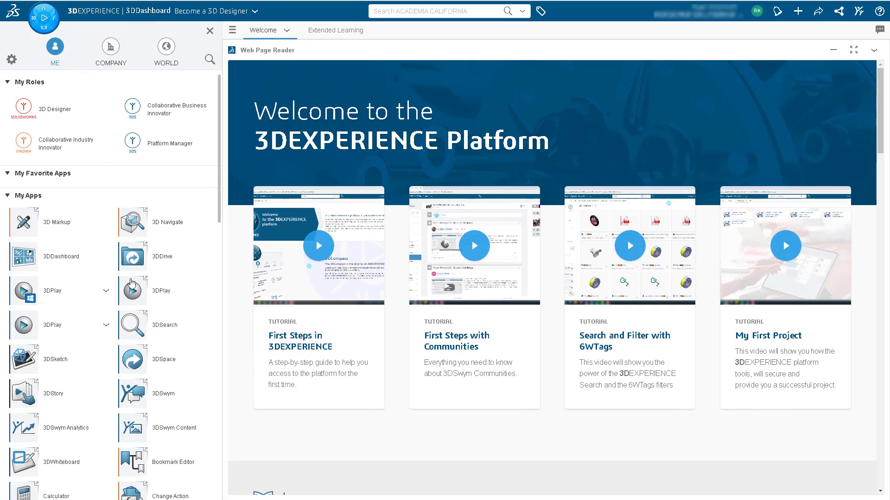
left_click(158, 361)
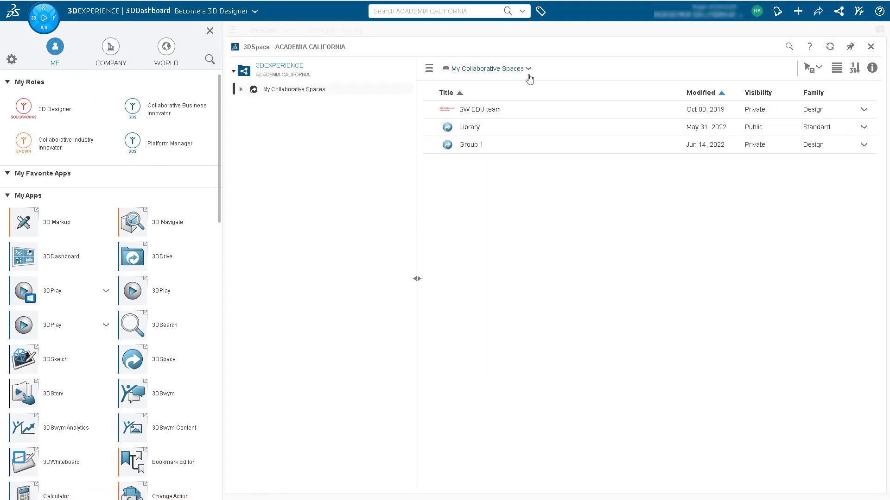
left_click(530, 70)
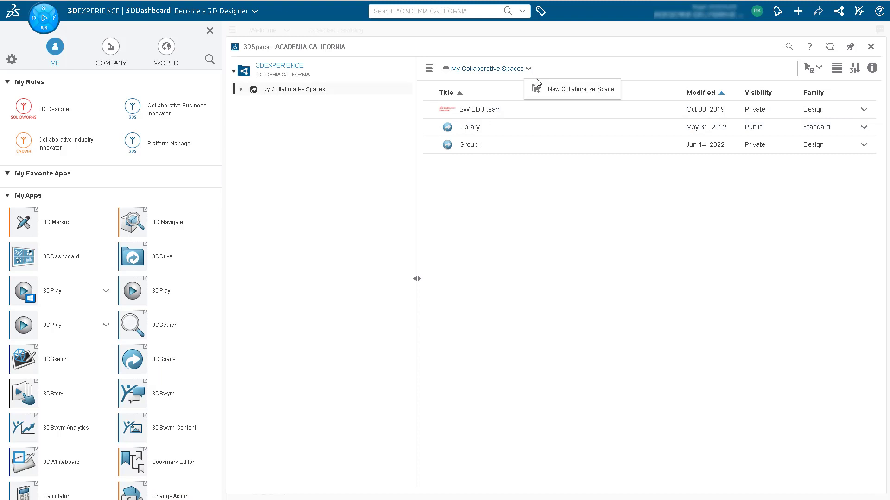
left_click(540, 91)
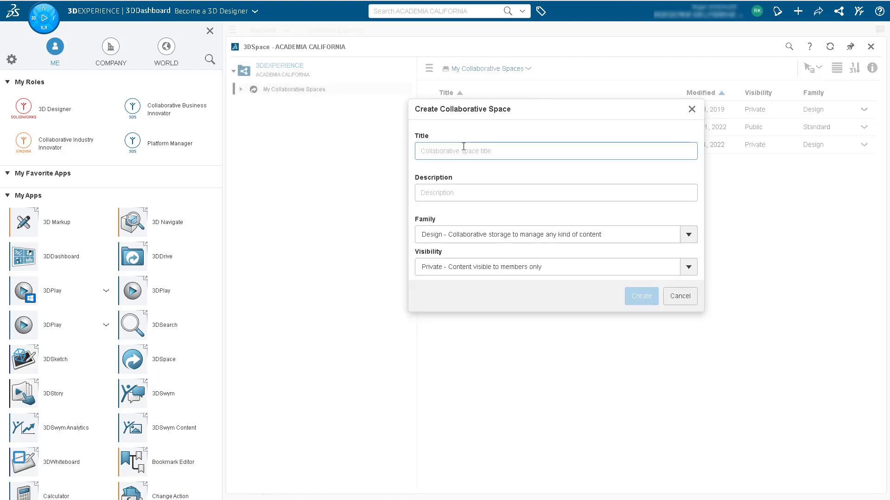
type("Te")
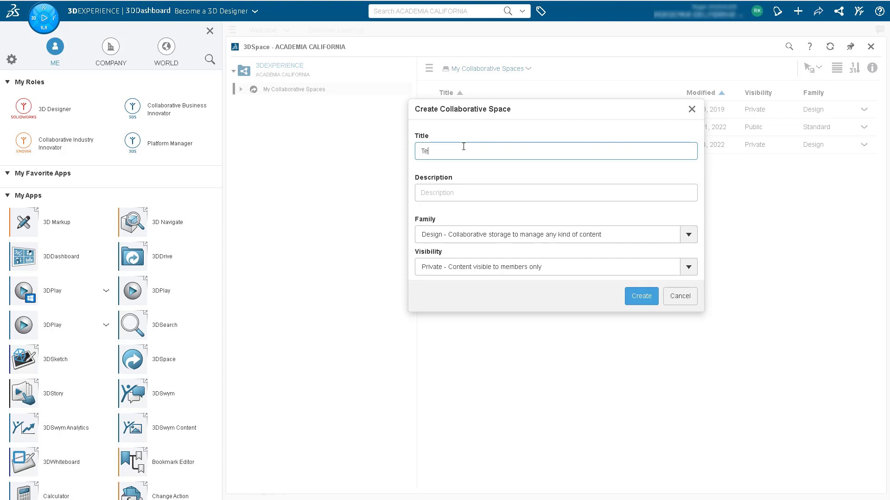
type("pace")
Step: Keep the Team Space visibility Private and create it
left_click(471, 270)
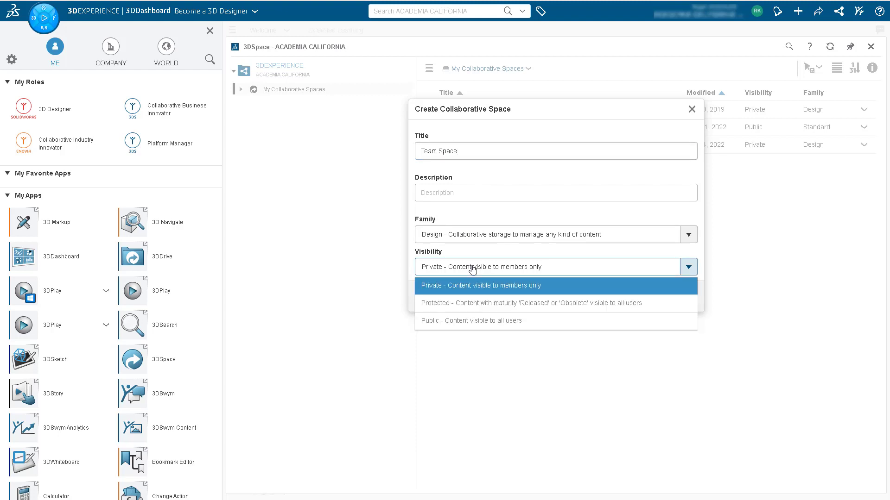
left_click(471, 269)
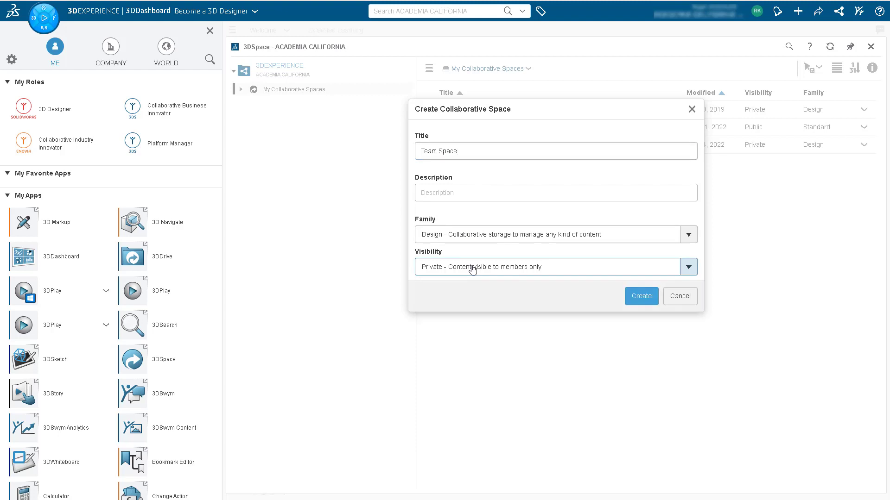
left_click(649, 304)
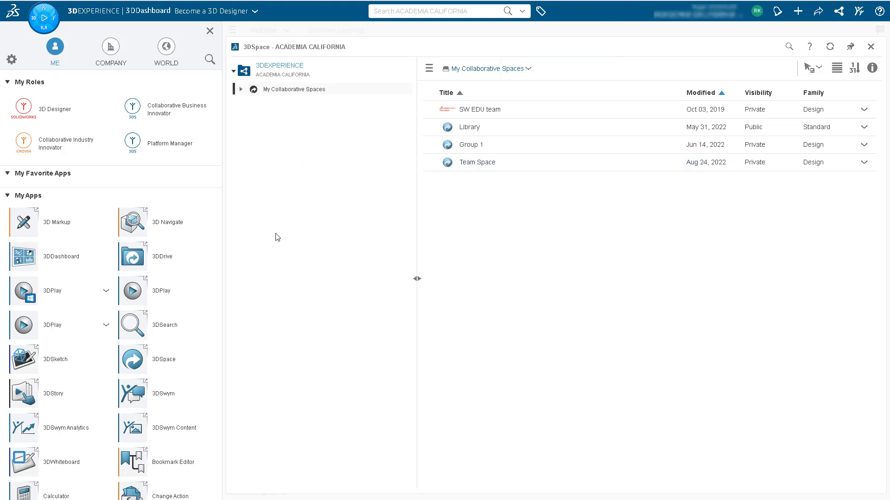
mouse_move(120, 189)
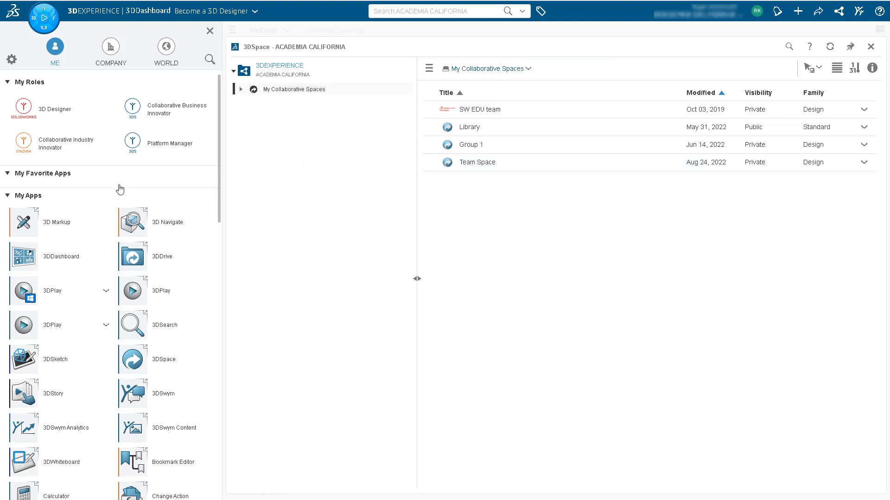
scroll(132, 209, "down", 4)
scroll(130, 211, "down", 2)
scroll(130, 212, "down", 4)
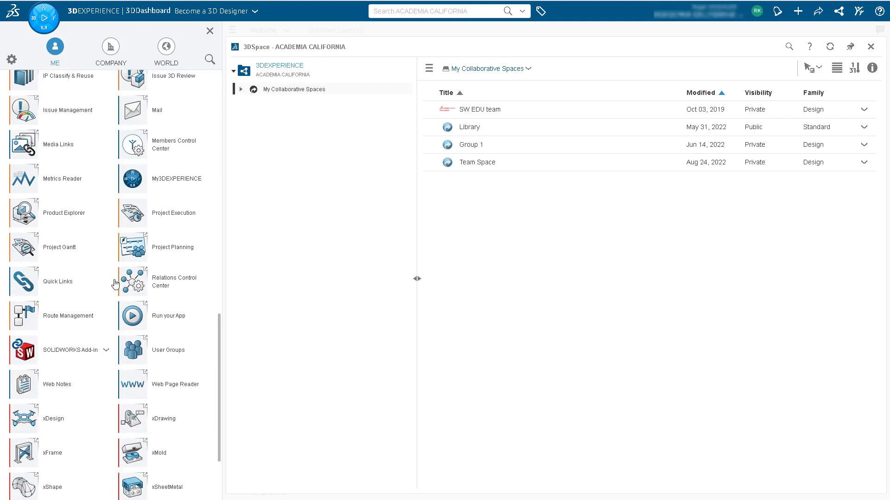
Step: Install all roles containing the SOLIDWORKS Add-in from My Apps
left_click(75, 352)
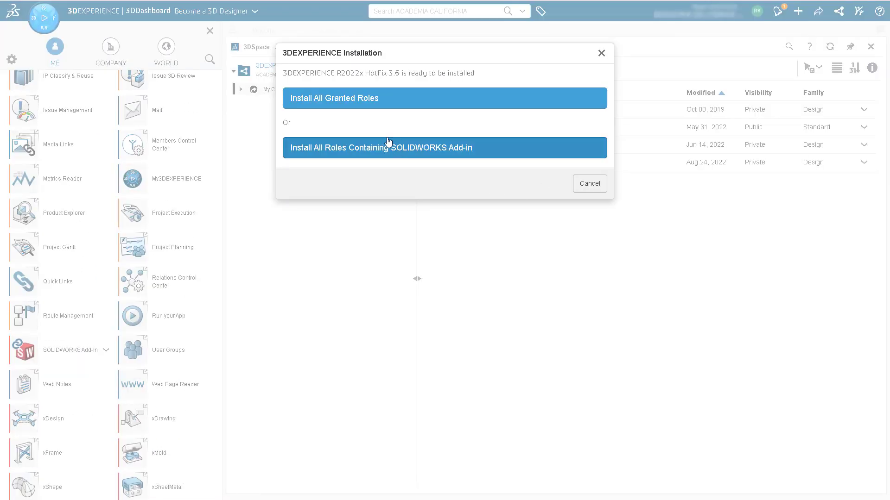
left_click(353, 155)
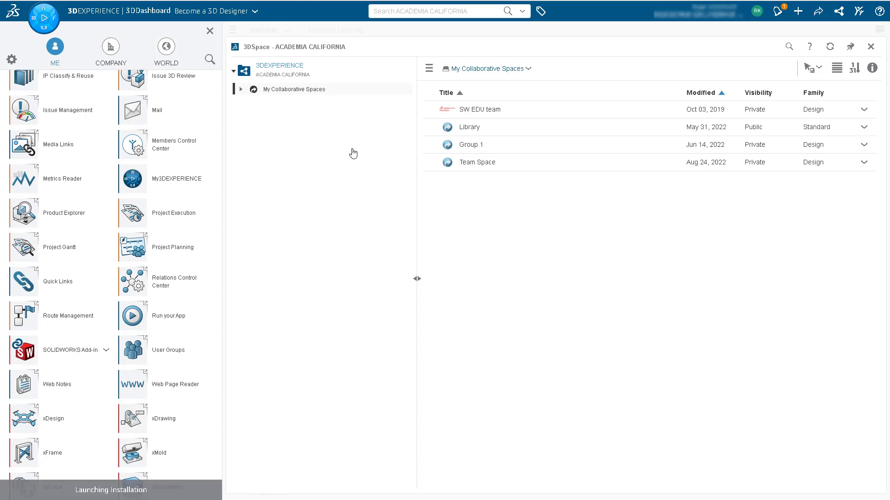
Step: Return to the dashboard and install HotFix 3.6 with the default directory
left_click(871, 47)
left_click(211, 33)
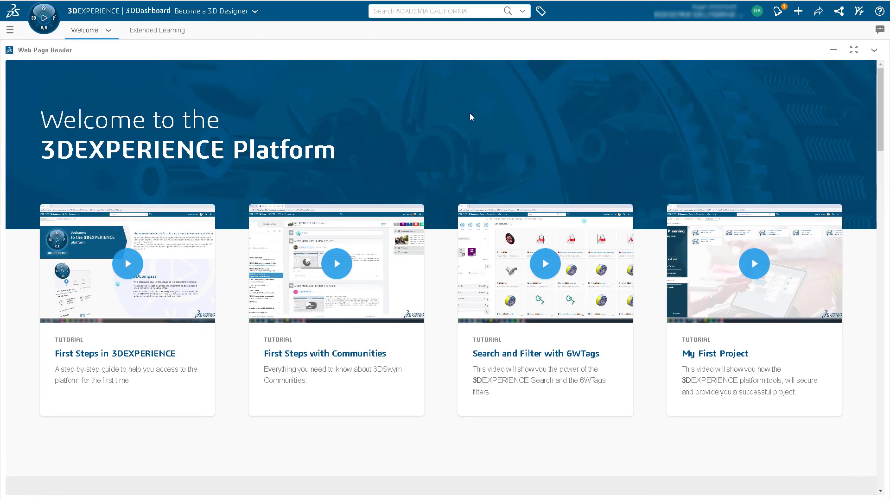
left_click(518, 300)
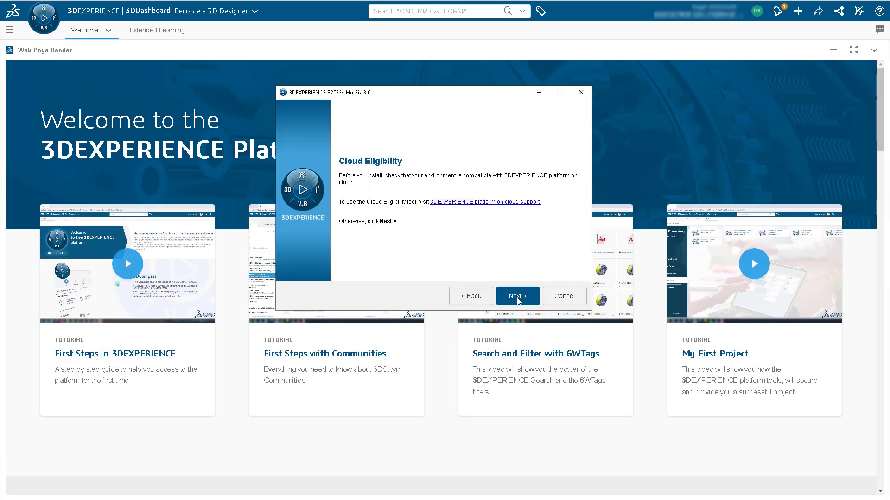
left_click(518, 301)
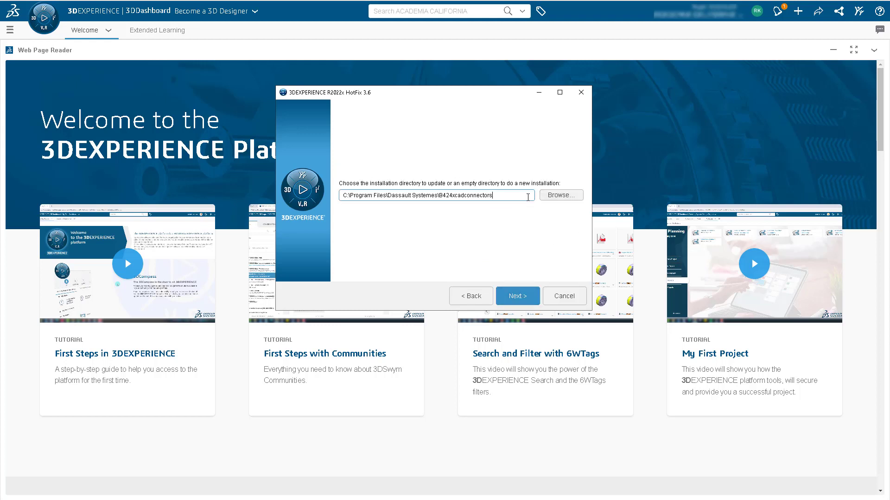
left_click(512, 295)
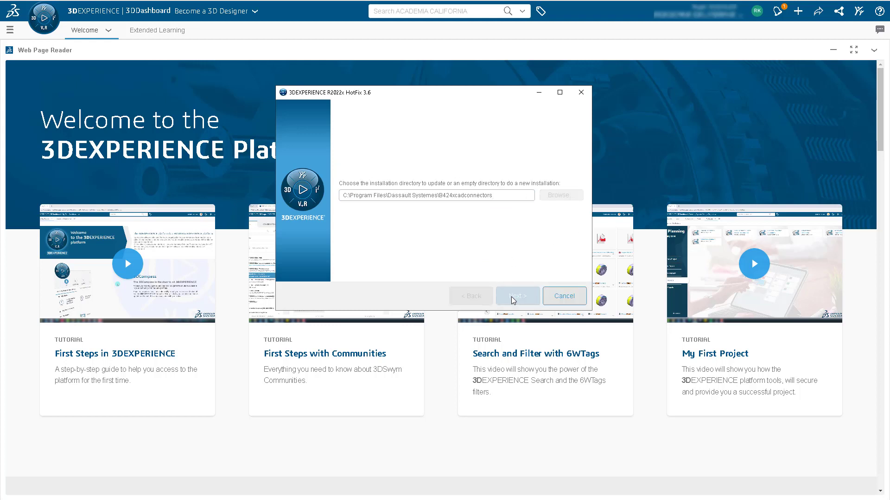
left_click(510, 296)
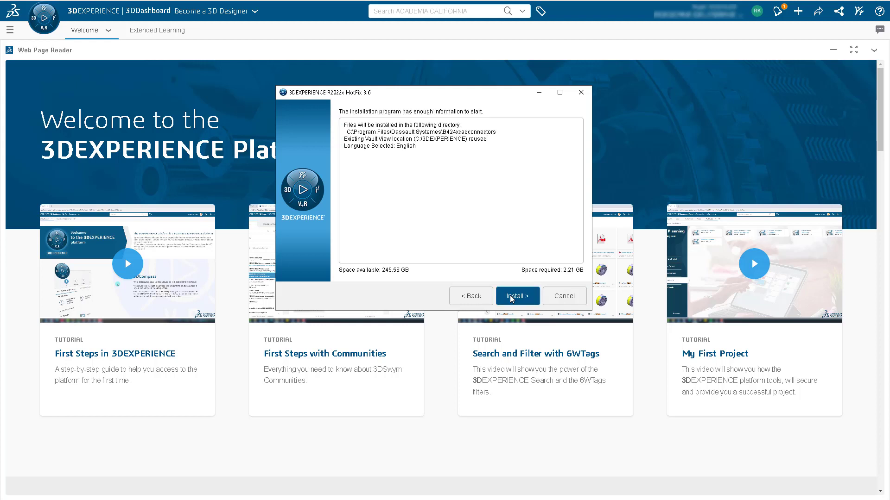
left_click(517, 296)
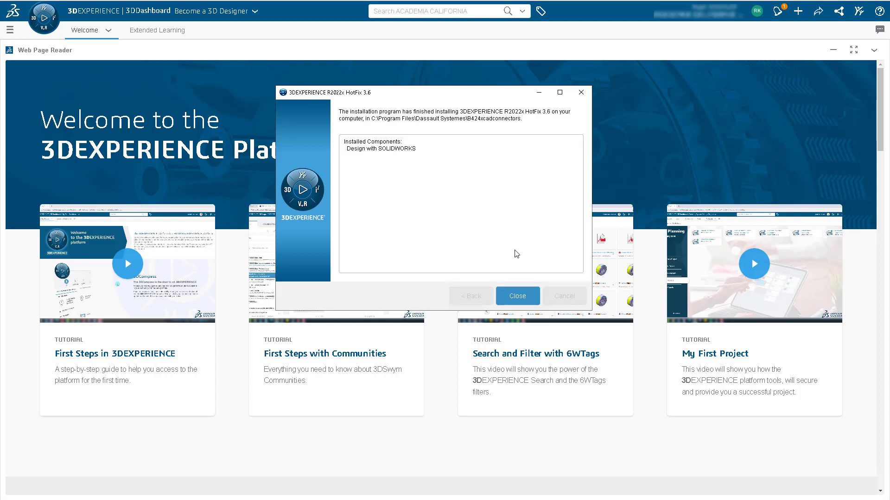
left_click(524, 298)
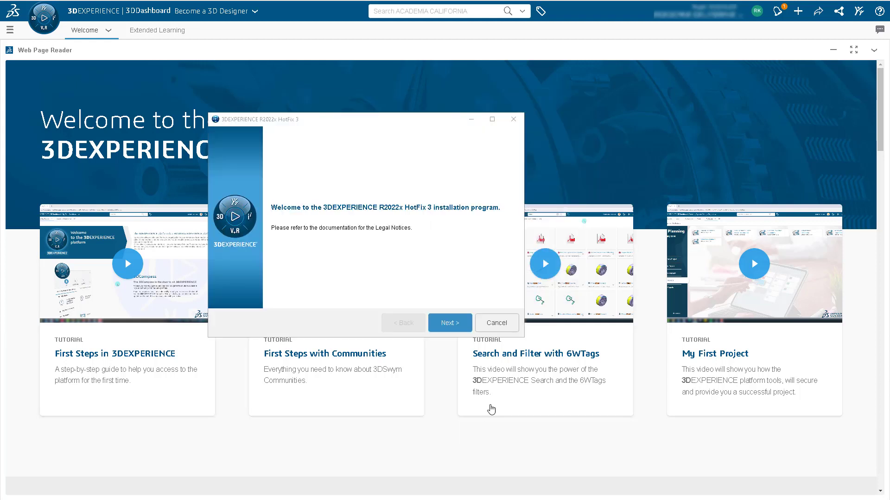
Step: Install HotFix 3, then associate the drive with this computer and confirm sync preferences
left_click(459, 326)
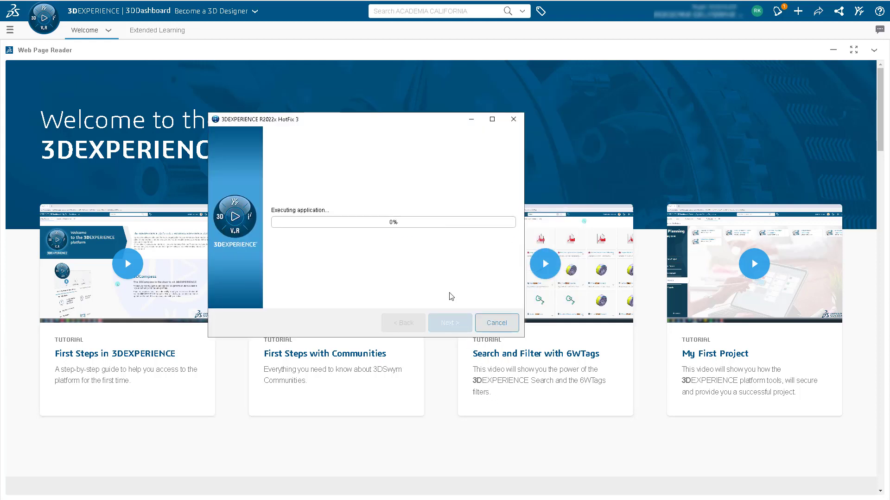
left_click(441, 273)
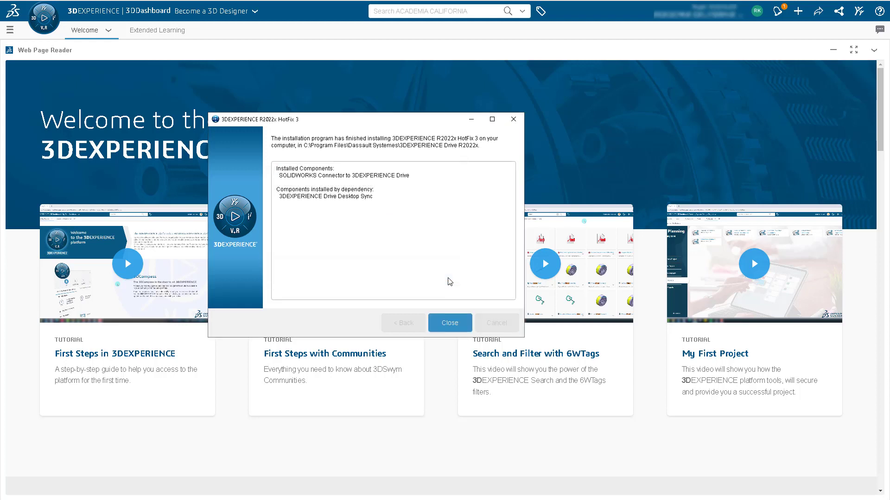
left_click(446, 319)
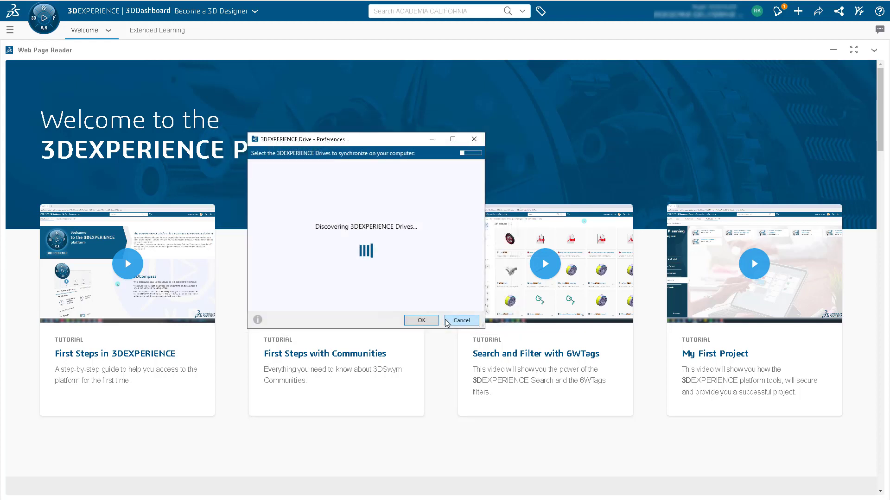
left_click(259, 284)
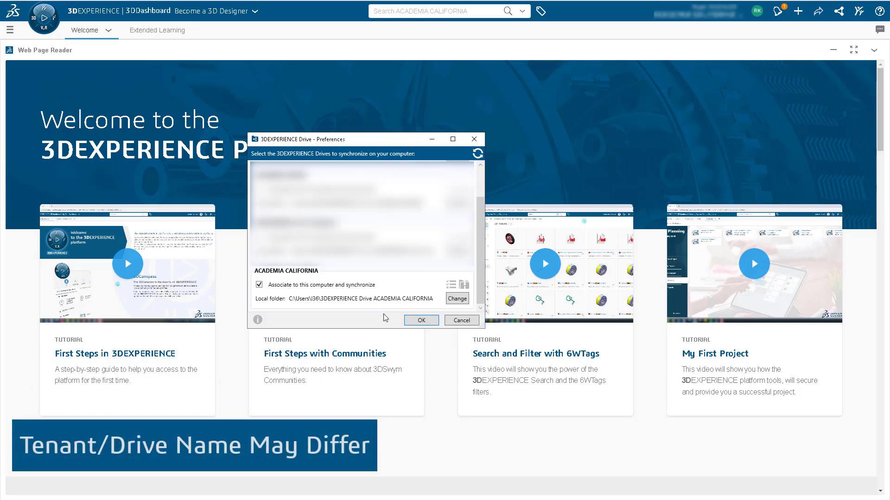
left_click(421, 320)
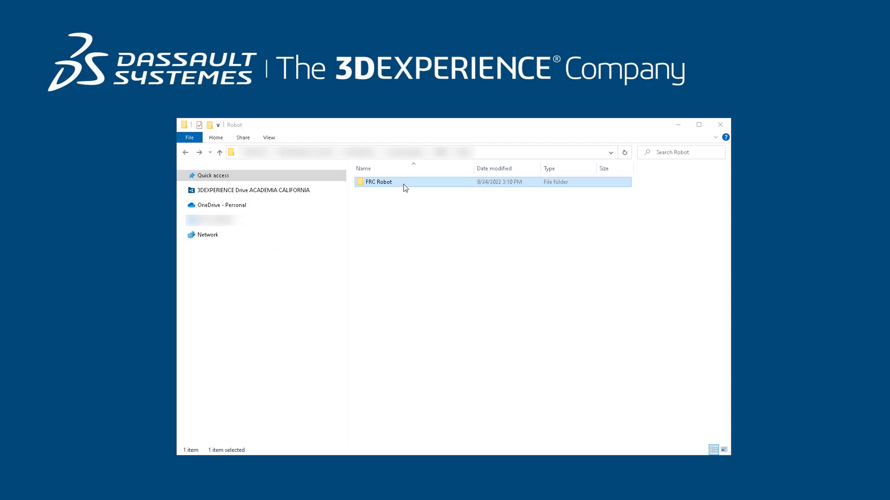
Step: Move the FRC Robot folder into 3DEXPERIENCE Drive ACADEMIA CALIFORNIA and view its contents
left_click_drag(403, 188, 323, 195)
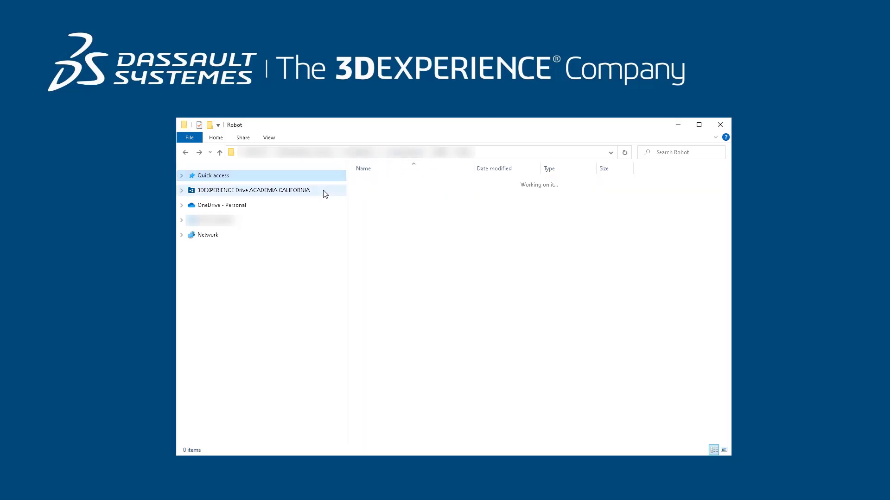
left_click(323, 191)
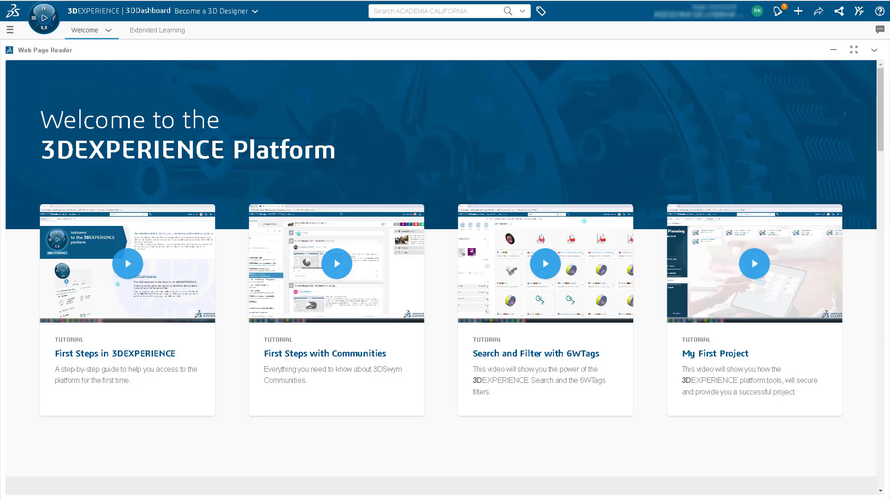
Step: Show the roles and apps panel to launch SOLIDWORKS 2022
left_click(35, 21)
scroll(63, 244, "down", 5)
scroll(63, 243, "down", 5)
scroll(62, 243, "down", 5)
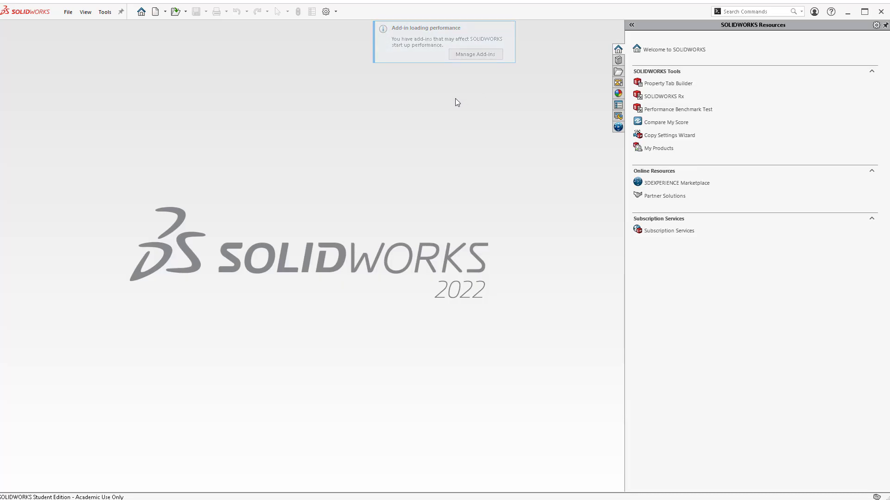
Step: Show the SOLIDWORKS Add-Ins list from the Options dropdown
left_click(326, 12)
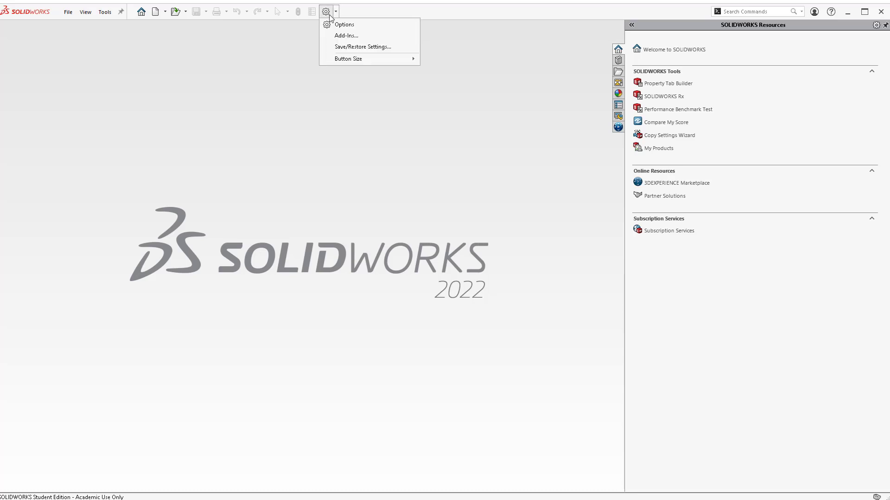
left_click(341, 36)
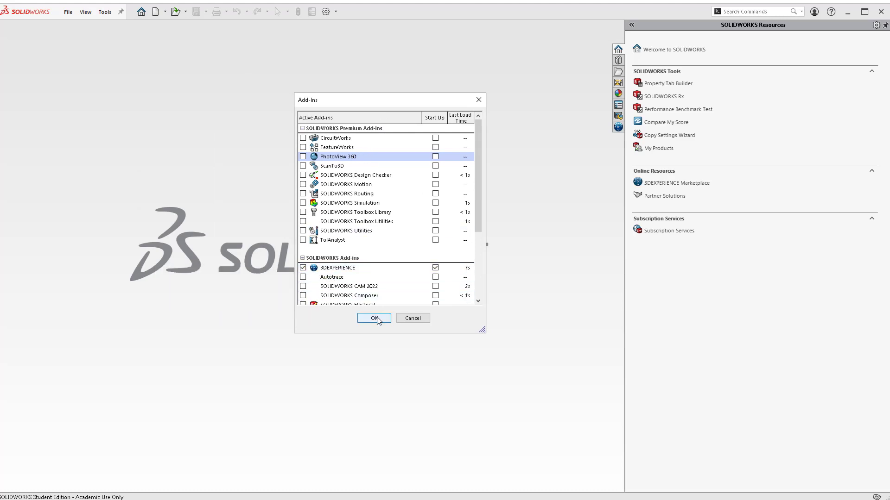
Step: Confirm add-ins, connect the 3DEXPERIENCE session, accept cookies and begin opening a file
left_click(375, 318)
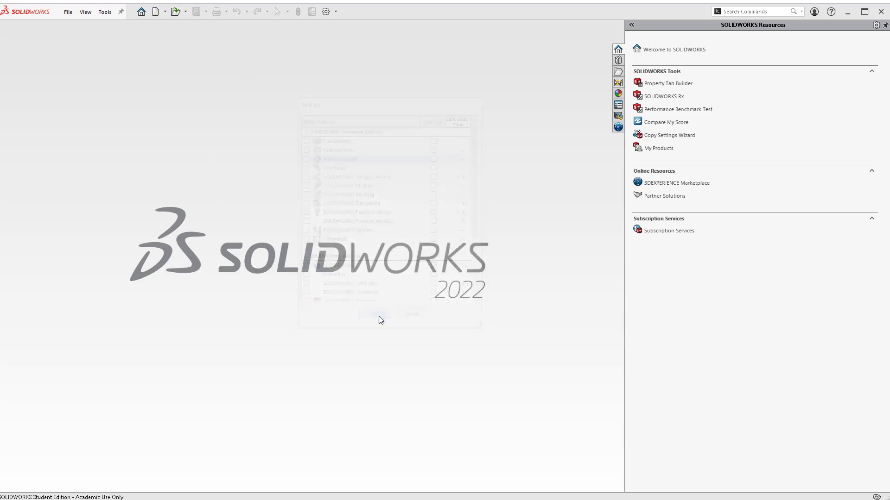
left_click(618, 128)
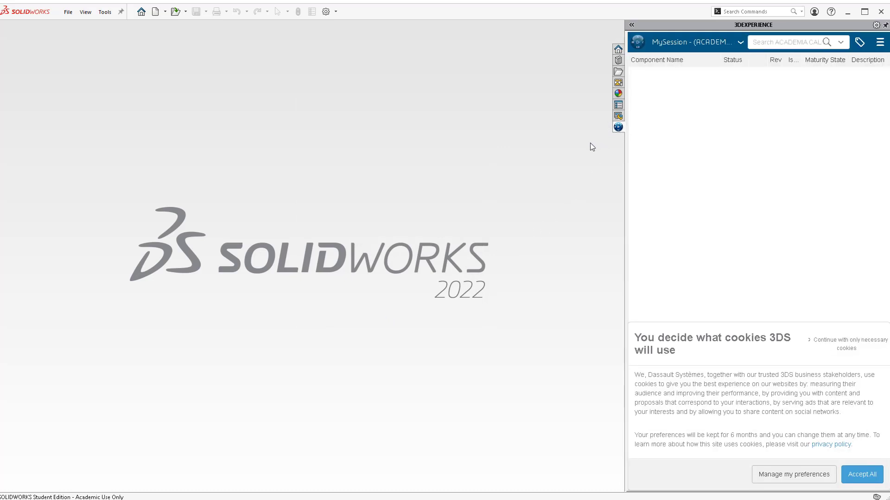
left_click(857, 479)
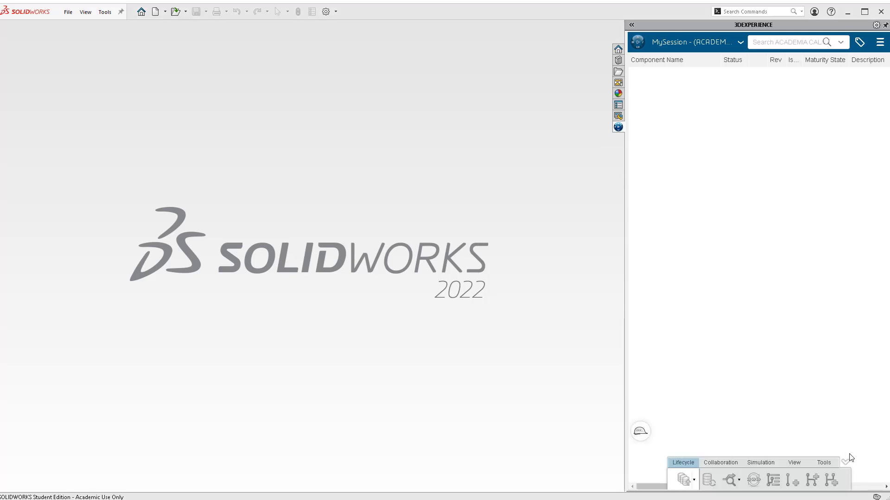
left_click(69, 12)
left_click(75, 36)
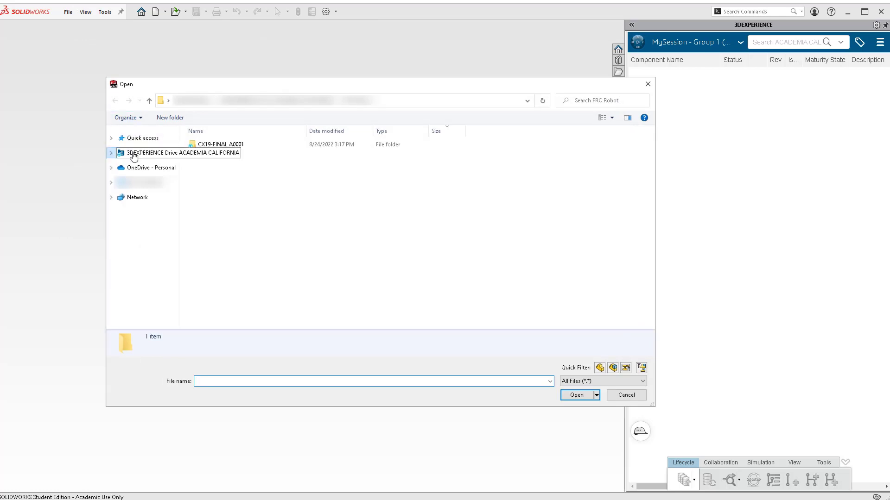
Step: Browse 3DEXPERIENCE Drive to CX19-FINAL A0001 and load its SLDASM assembly
left_click(142, 152)
double_click(209, 144)
left_click(214, 151)
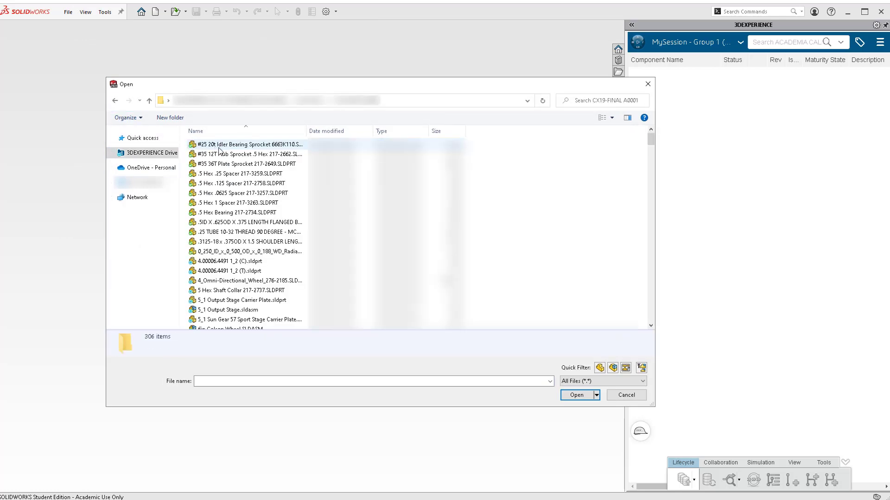
left_click(442, 131)
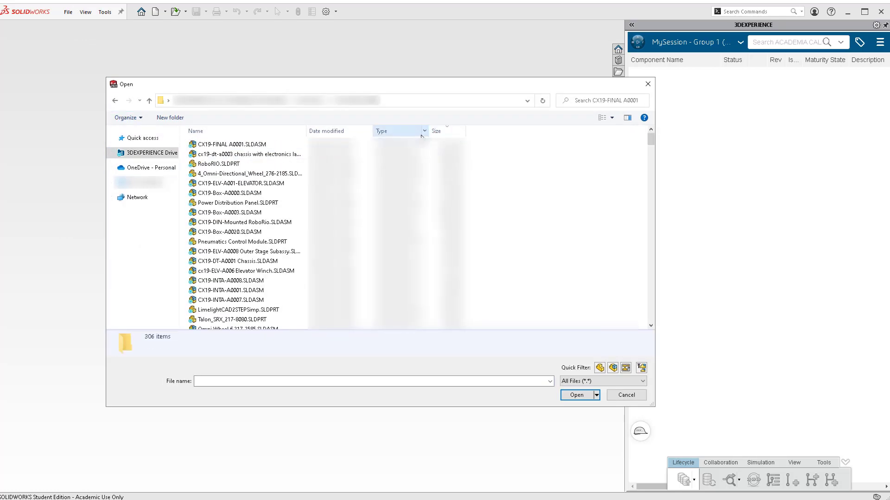
double_click(219, 144)
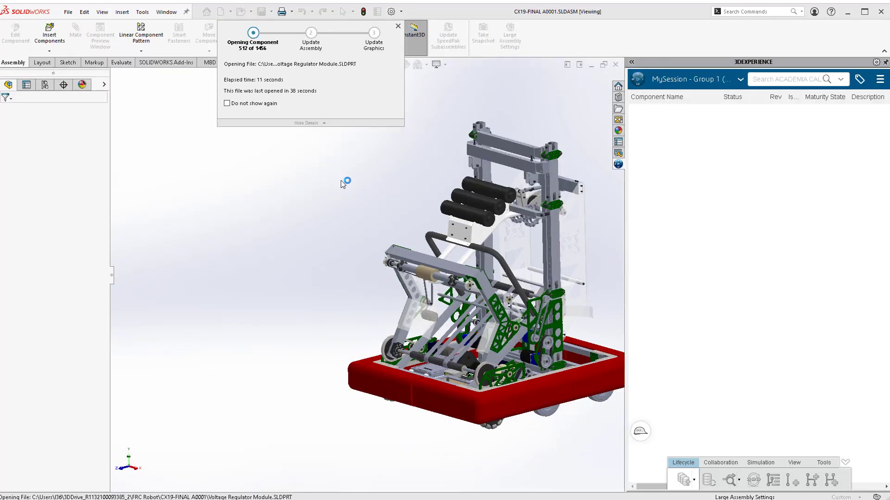
Step: Dismiss the rebuild prompt, select the root CX19-FINAL A0001 and save the active window to 3DEXPERIENCE
left_click(384, 244)
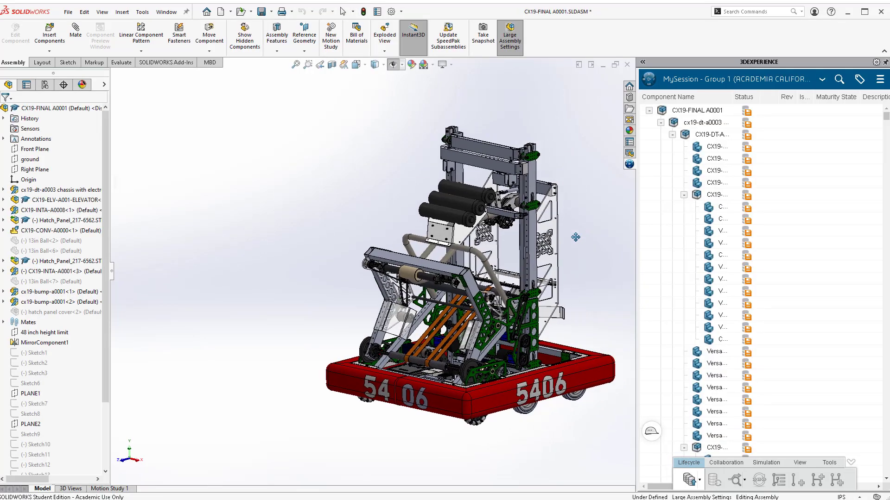
middle_click_drag(572, 237, 521, 235, "ctrl")
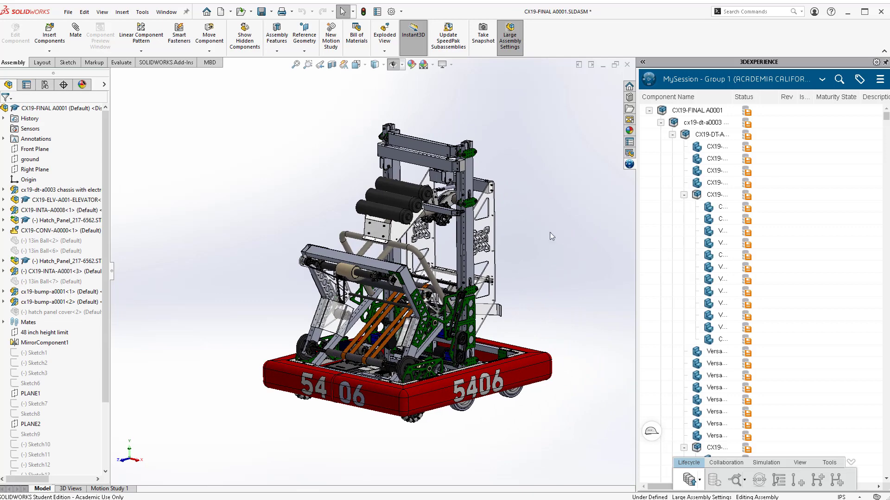
left_click(746, 114)
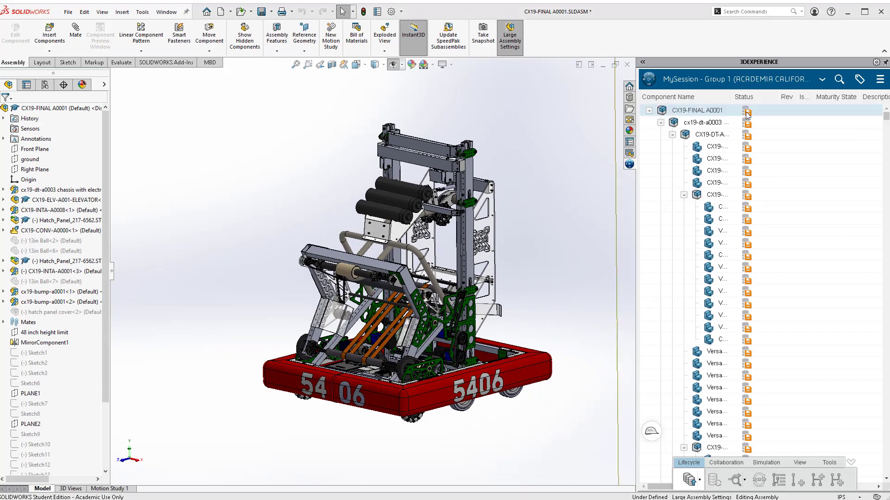
left_click(689, 481)
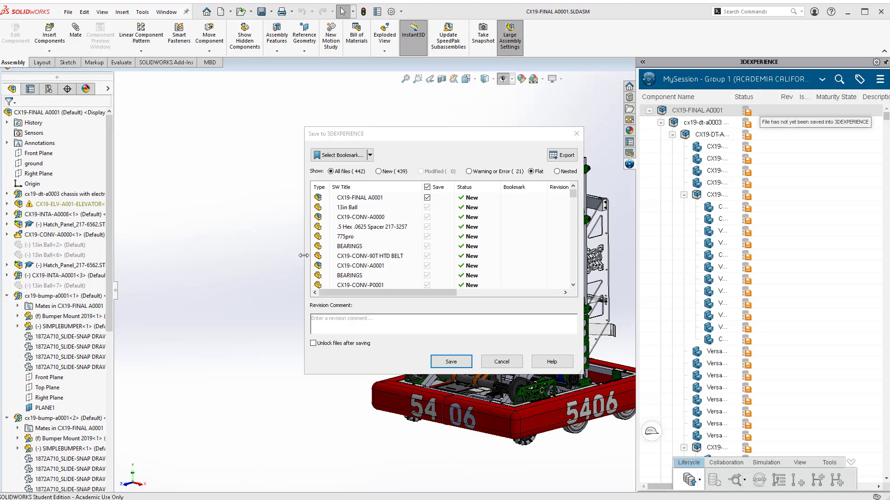
Step: Widen the Save to 3DEXPERIENCE list and confirm saving all files as revision A.1 In Work
left_click_drag(305, 252, 116, 245)
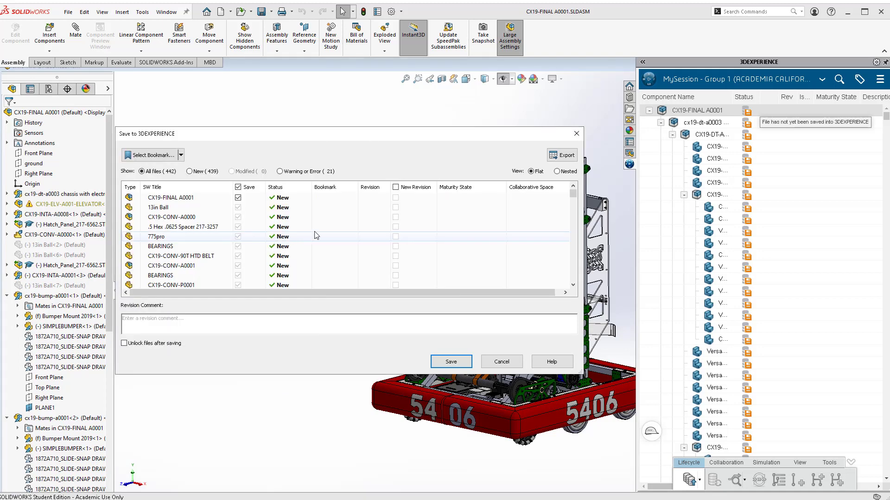
left_click(282, 198)
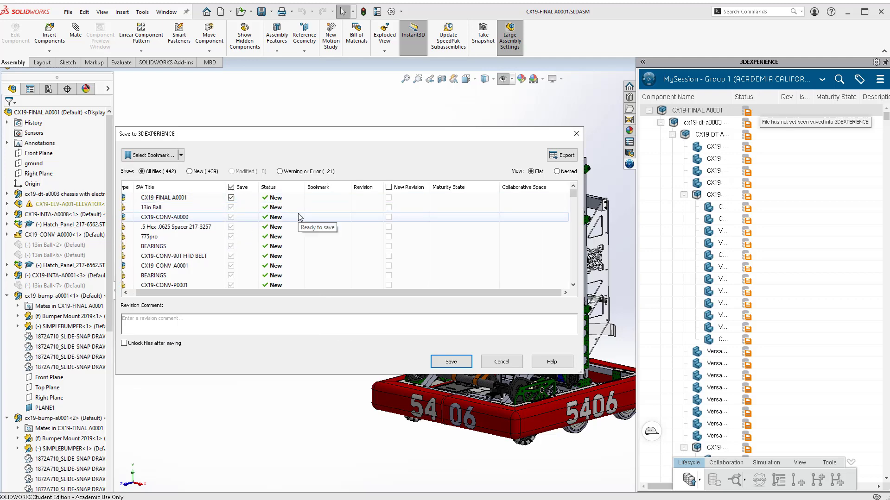
key("Return")
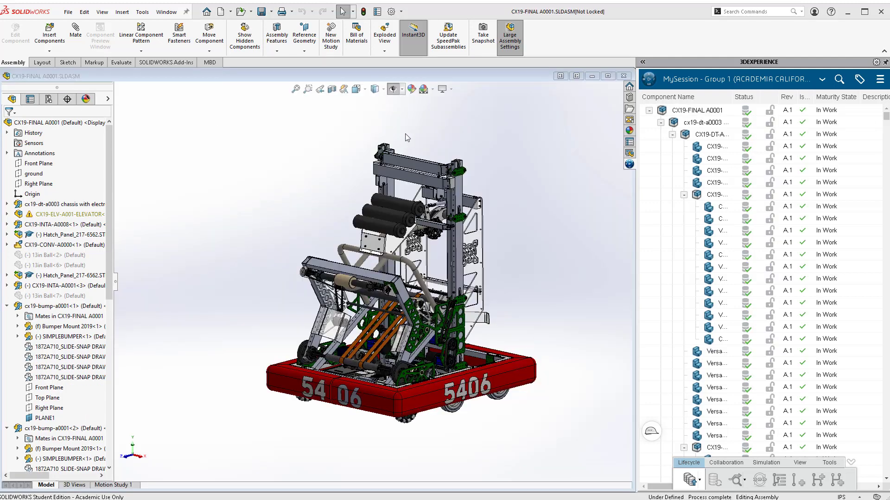
Step: Lock the CX19-FINAL A0001 assembly from its context menu
right_click(740, 113)
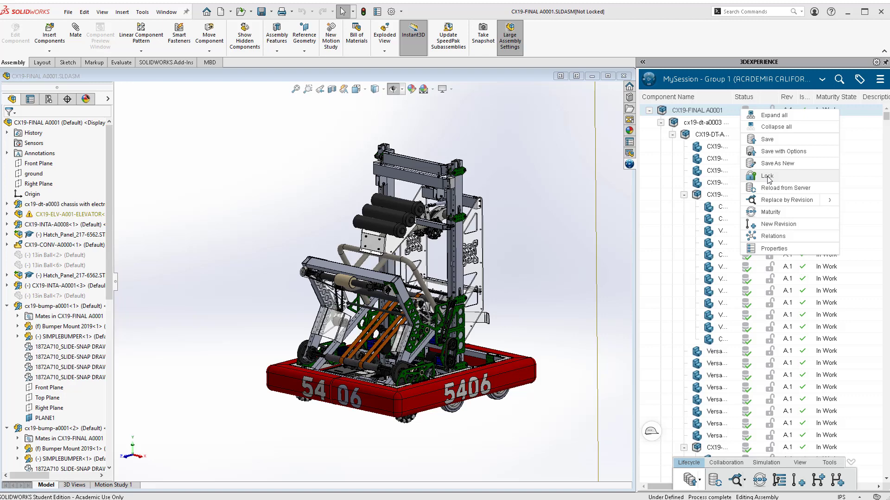
left_click(790, 181)
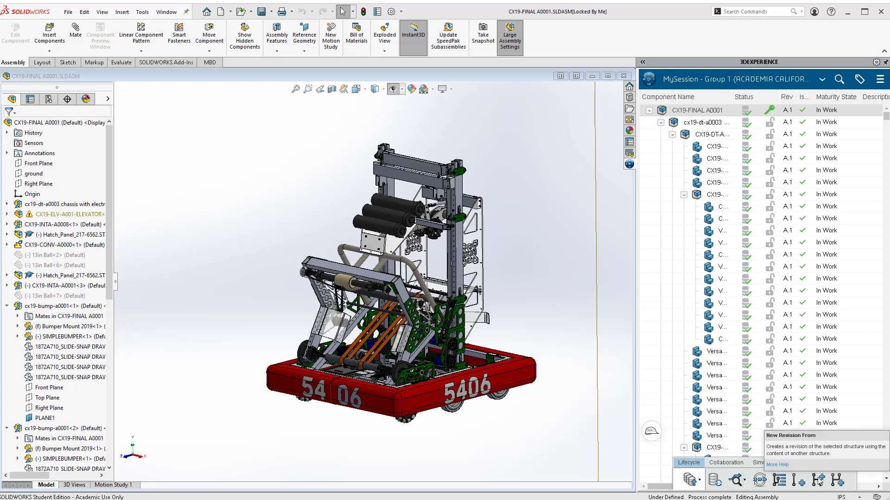
Step: Reach Tree List View Options via the Tools tab of the 3DEXPERIENCE pane
left_click(731, 466)
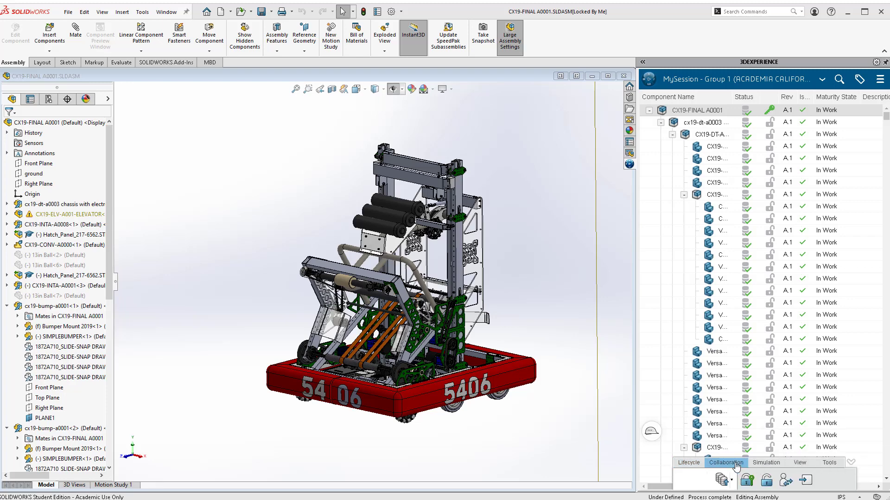
left_click(798, 465)
left_click(829, 463)
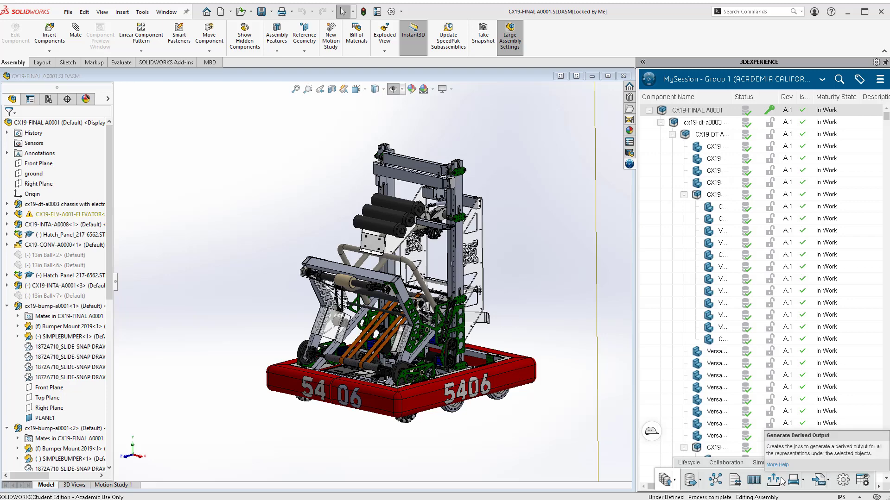
left_click(859, 480)
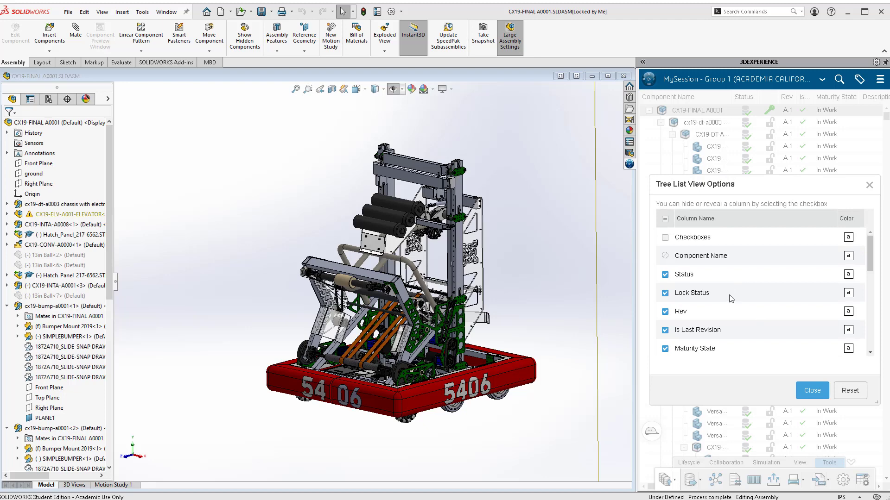
scroll(871, 259, "down", 1)
Step: Colour the Lock Status column red and add the Creation Date column
left_click(848, 265)
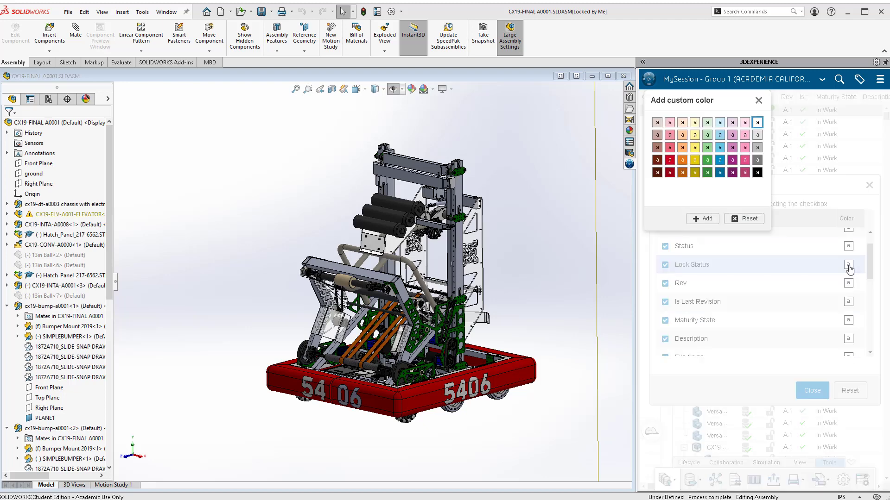
left_click(669, 162)
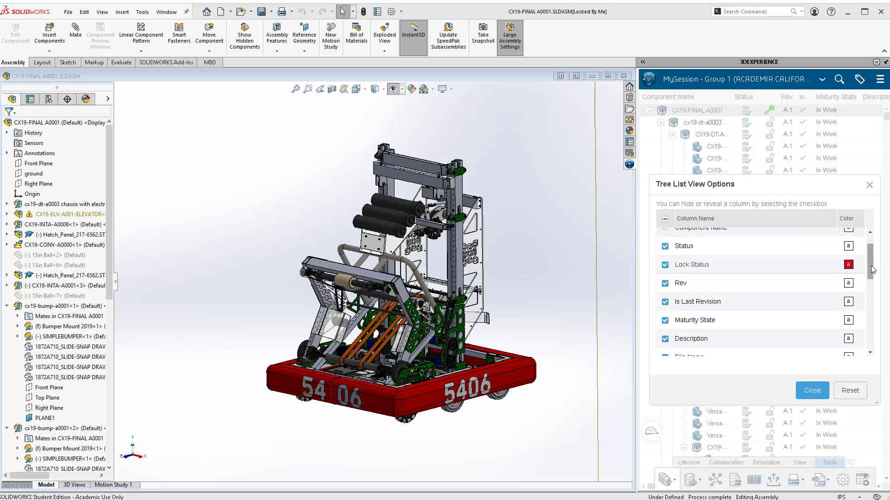
mouse_move(870, 268)
left_mouse_down()
mouse_move(862, 315)
mouse_move(869, 332)
left_mouse_up()
left_click(665, 294)
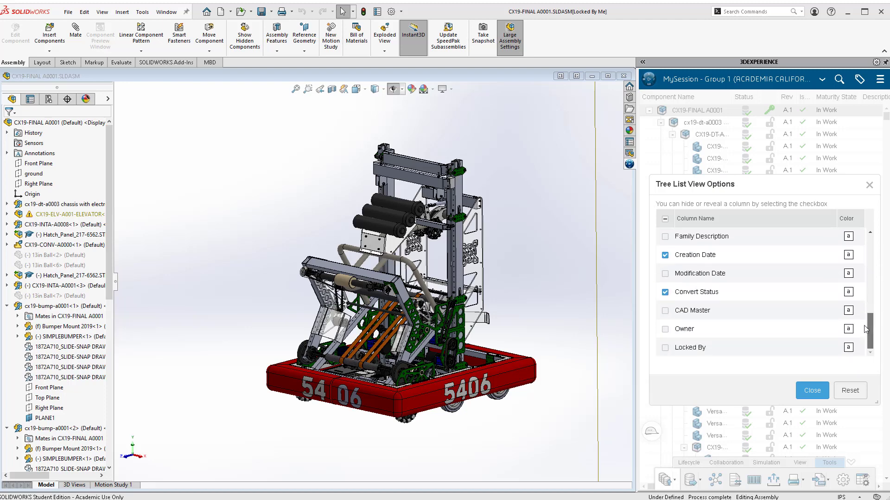
Step: Unlock the CX19-FINAL A0001 top assembly from its lock indicator
left_click(811, 390)
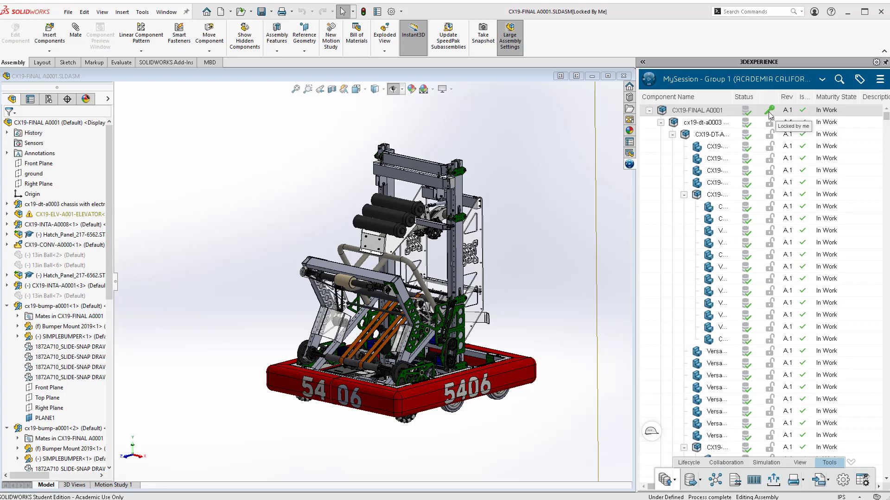
right_click(769, 115)
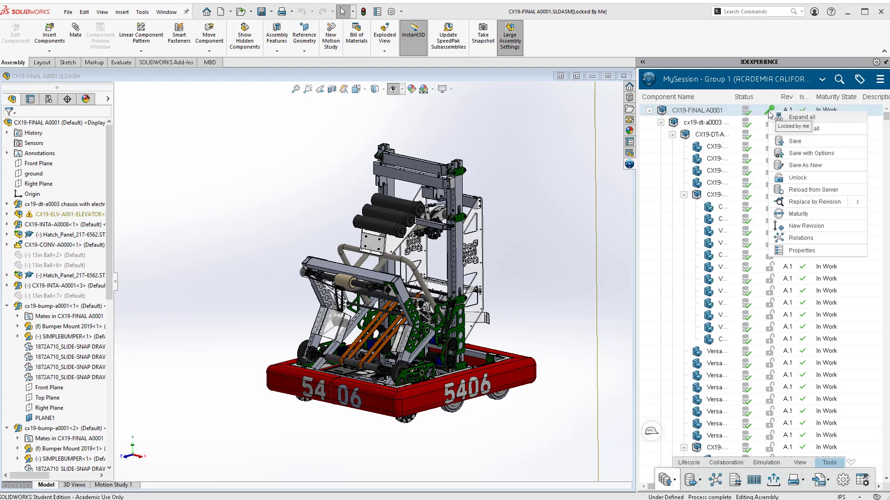
left_click(796, 185)
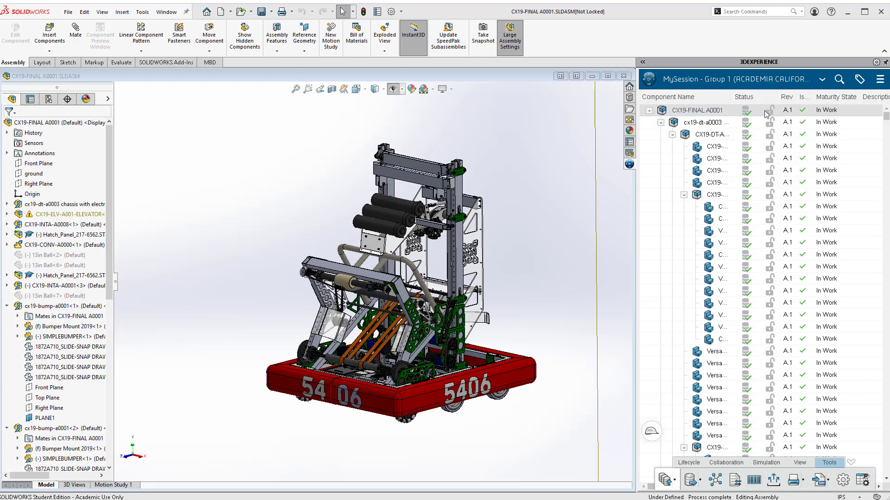
Step: Change the root assembly's maturity to Frozen
right_click(767, 114)
left_click(792, 217)
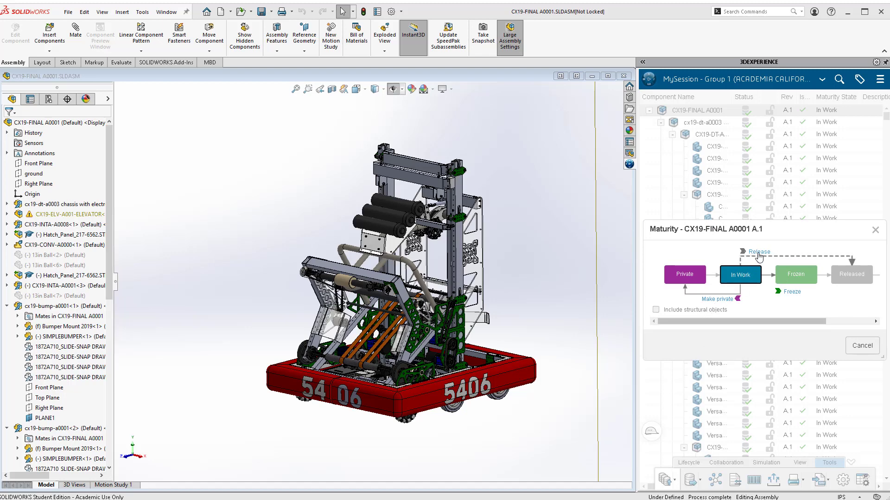
left_click(792, 293)
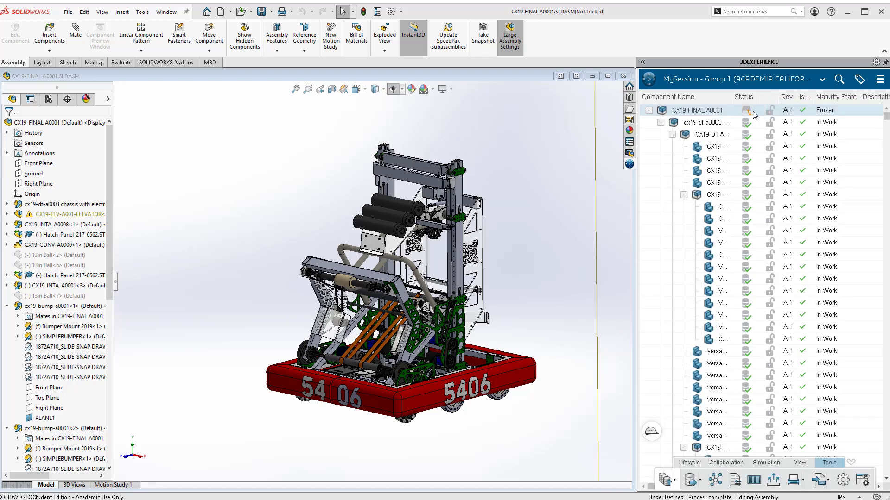
Step: Restart work to return the frozen assembly to In Work
right_click(751, 111)
left_click(783, 215)
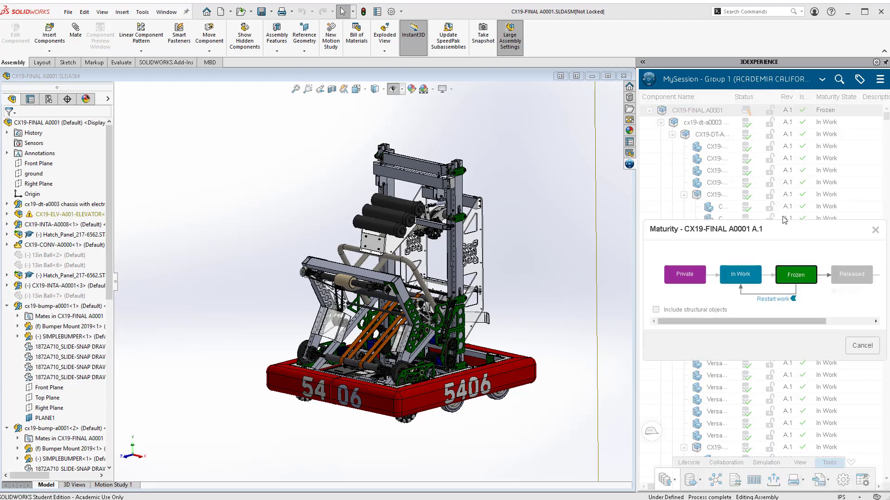
left_click(765, 301)
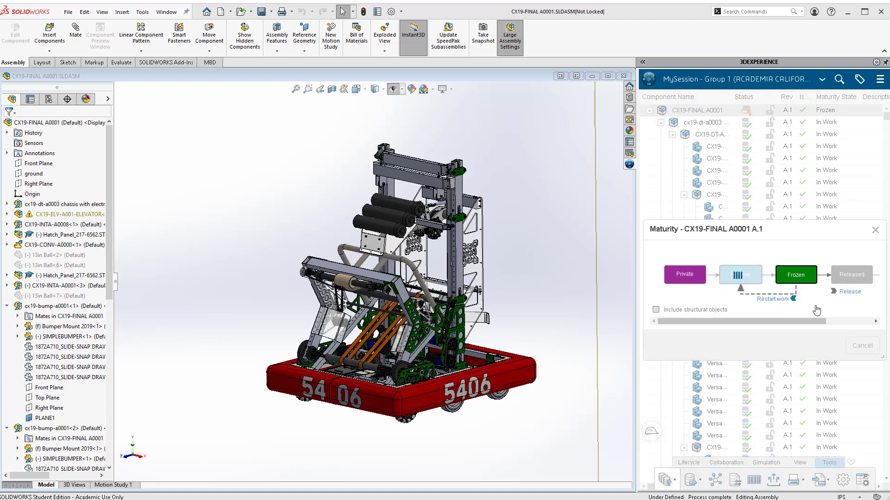